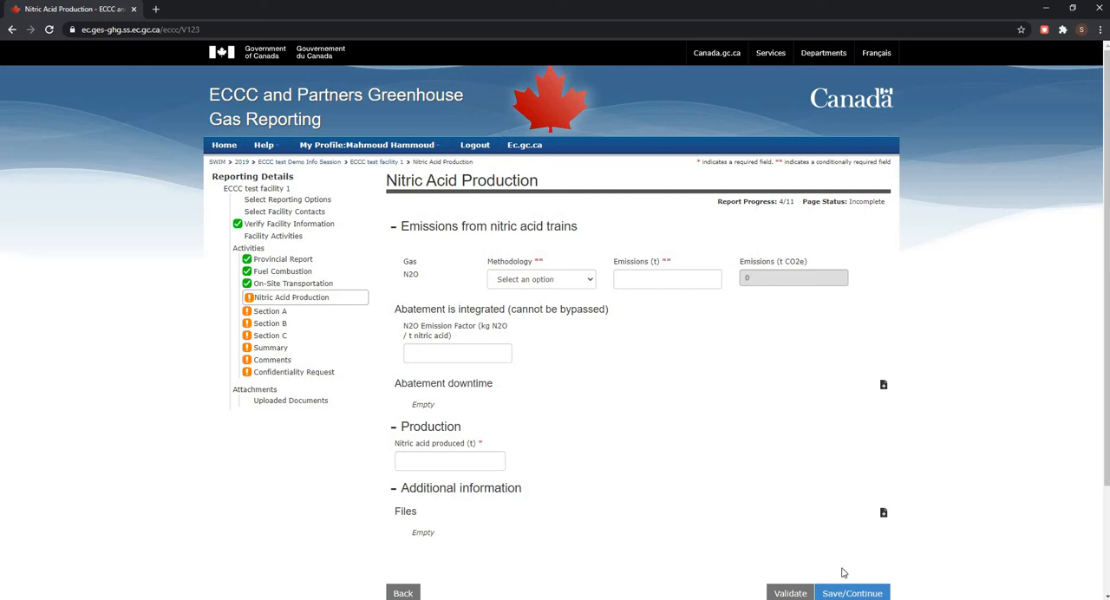
- Start a new abatement downtime entry with Train ID 1 and abatement type Test Type 1
{"action": "left_click", "coordinate": [850, 595]}
{"action": "left_click", "coordinate": [885, 387]}
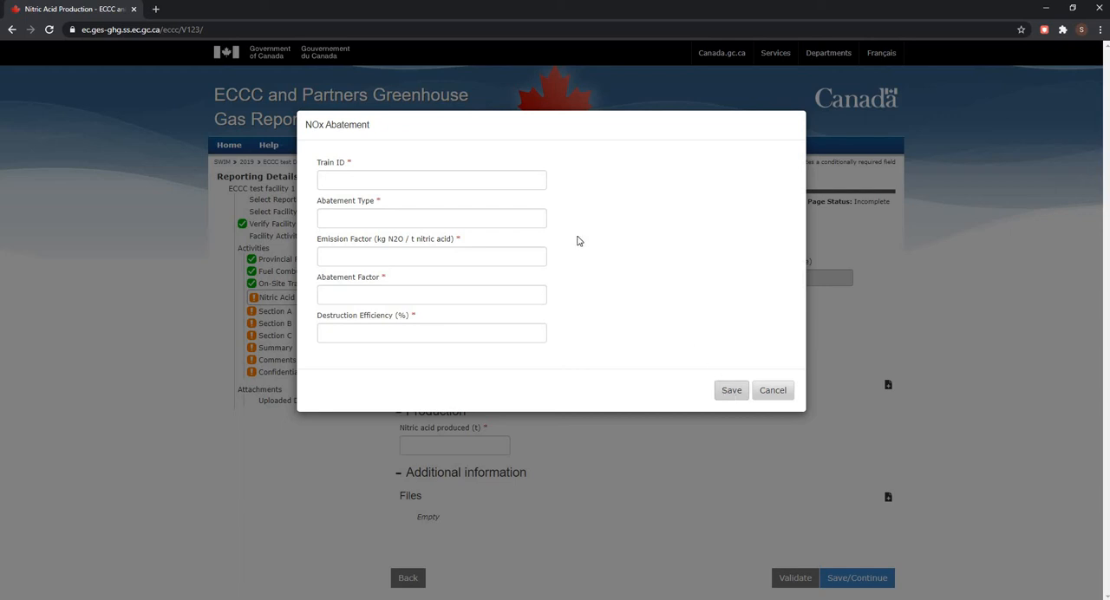
{"action": "left_click", "coordinate": [471, 180]}
{"action": "type", "text": "1"}
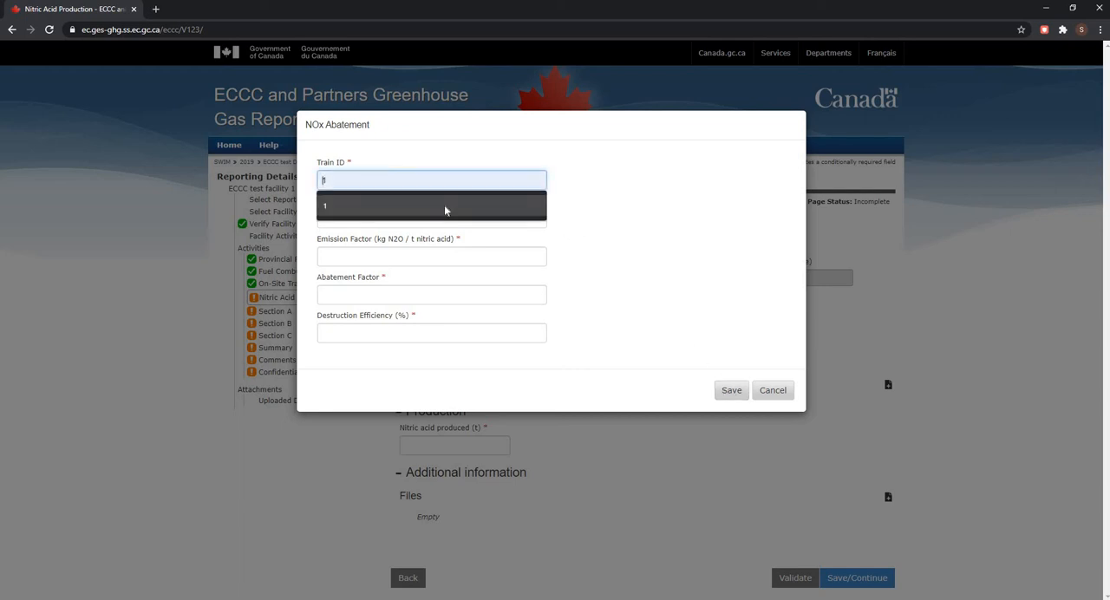
{"action": "left_click", "coordinate": [407, 219]}
{"action": "left_click", "coordinate": [399, 248]}
- Set the entry's emission factor to 1, abatement factor to 1 and destruction efficiency to 0.23%, and save it
{"action": "left_click", "coordinate": [400, 257]}
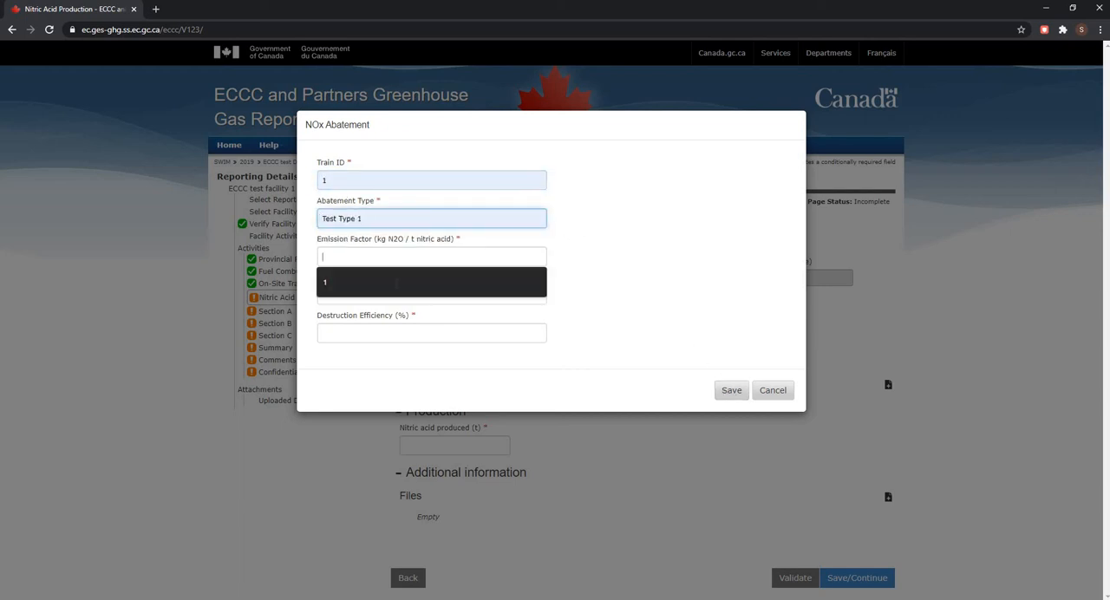
{"action": "left_click", "coordinate": [398, 285]}
{"action": "left_click", "coordinate": [397, 296]}
{"action": "left_click", "coordinate": [400, 322]}
{"action": "left_click", "coordinate": [403, 335]}
{"action": "left_click", "coordinate": [404, 360]}
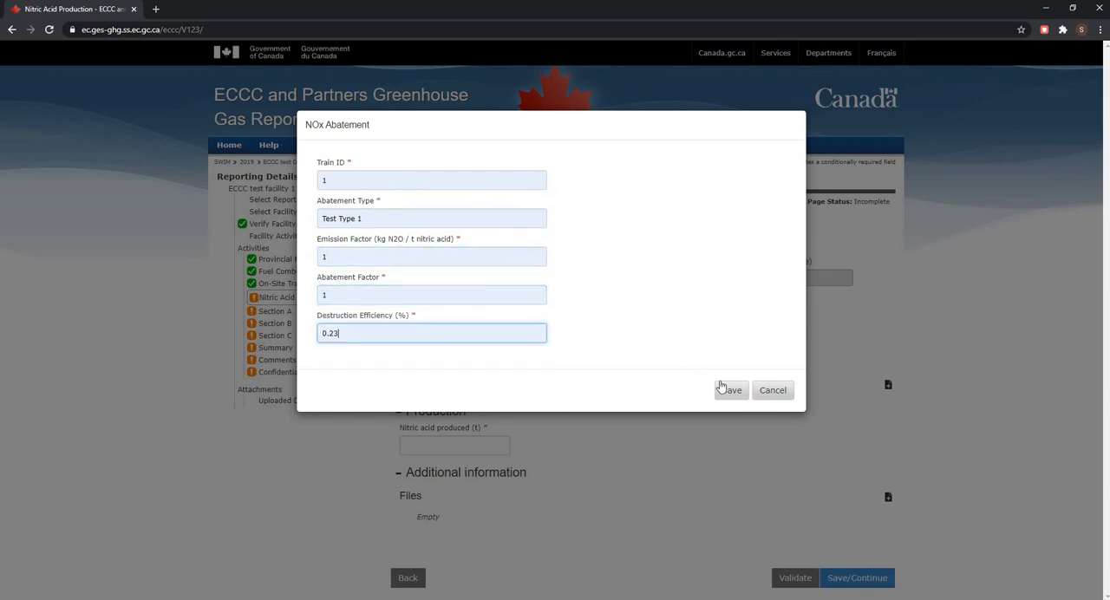
{"action": "left_click", "coordinate": [731, 391]}
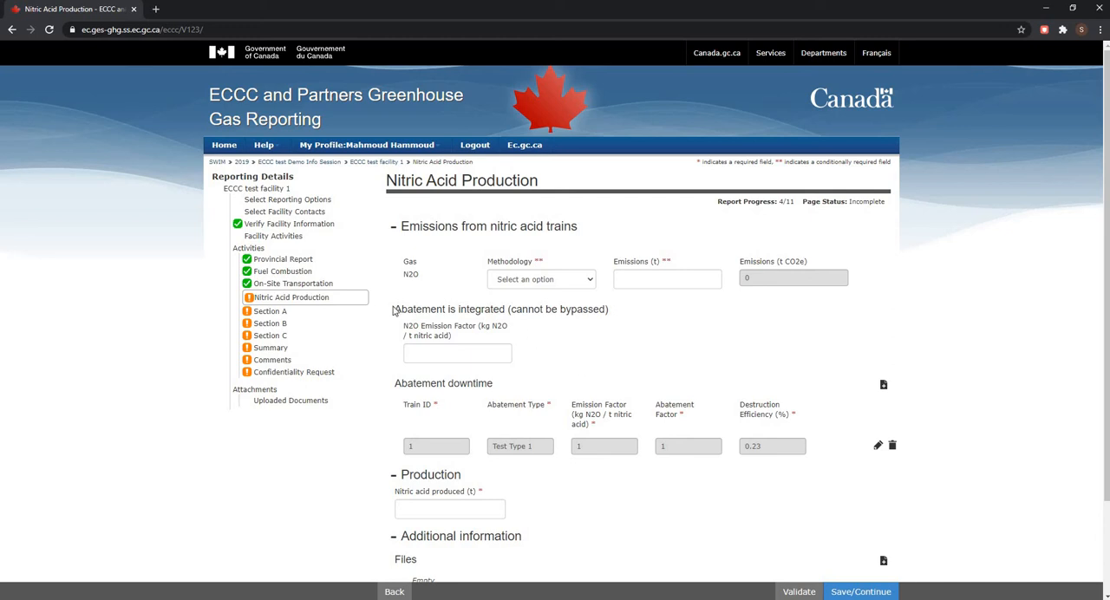
- Set the N2O emission factor for integrated abatement to 1 kg N2O per tonne of nitric acid
{"action": "left_click_drag", "start_coordinate": [396, 309], "coordinate": [512, 312]}
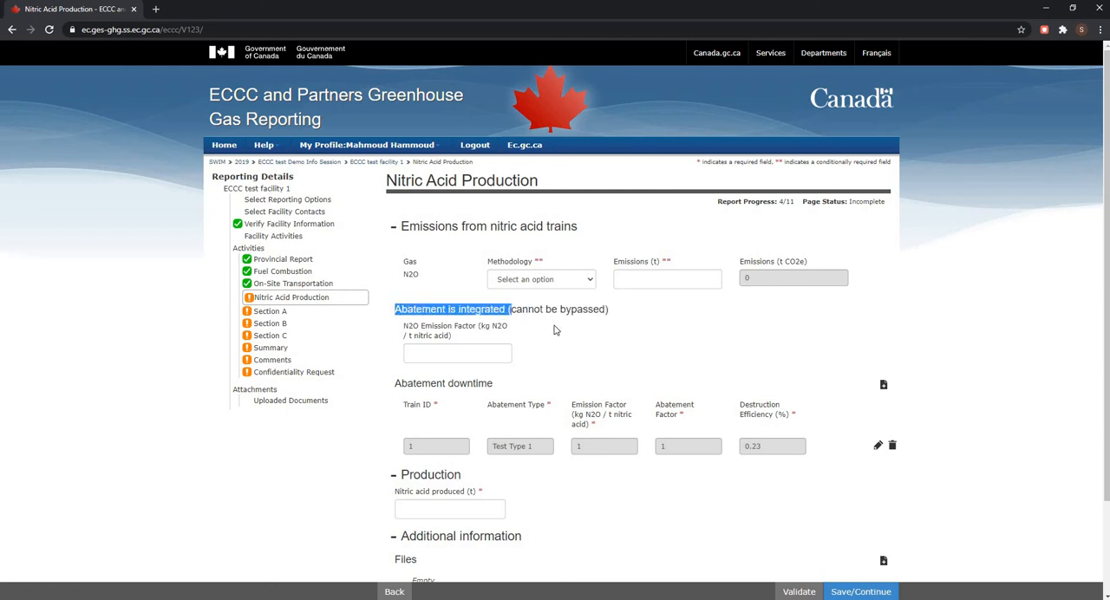
{"action": "left_click", "coordinate": [482, 341]}
{"action": "left_click", "coordinate": [461, 356]}
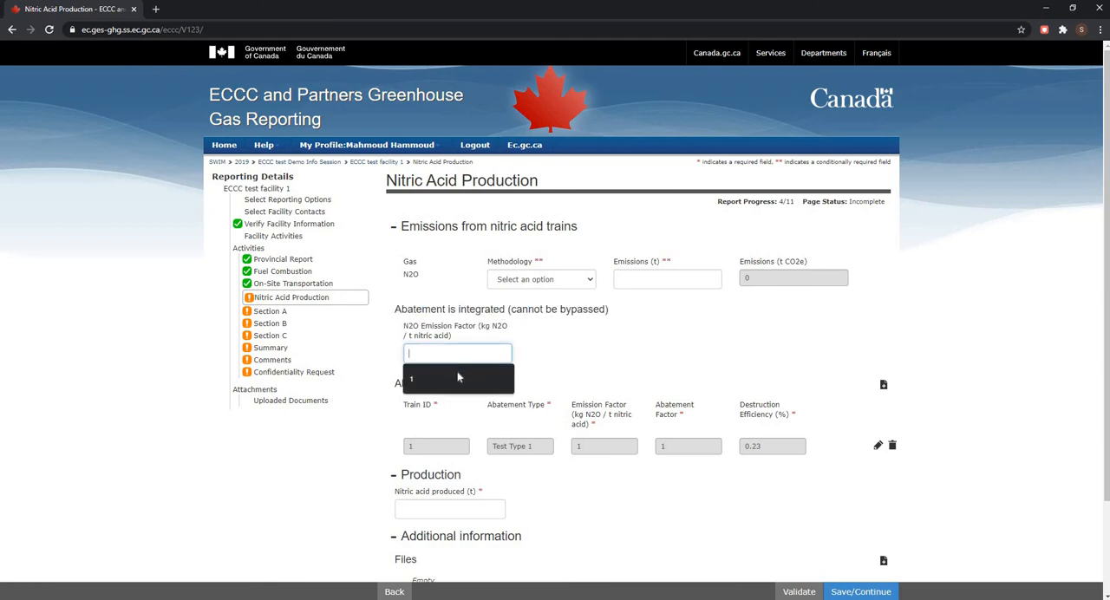
{"action": "key", "text": "Return"}
{"action": "left_click", "coordinate": [596, 364]}
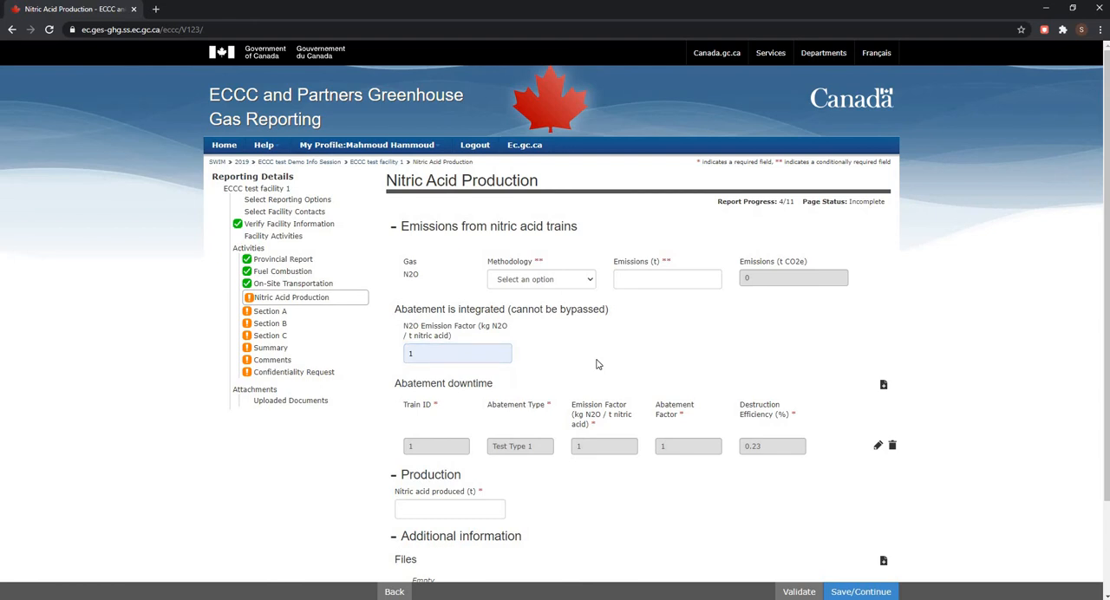
- View the file attachment form under Additional information and close it without adding a file
{"action": "scroll", "coordinate": [593, 365], "scroll_direction": "down", "scroll_amount": 2}
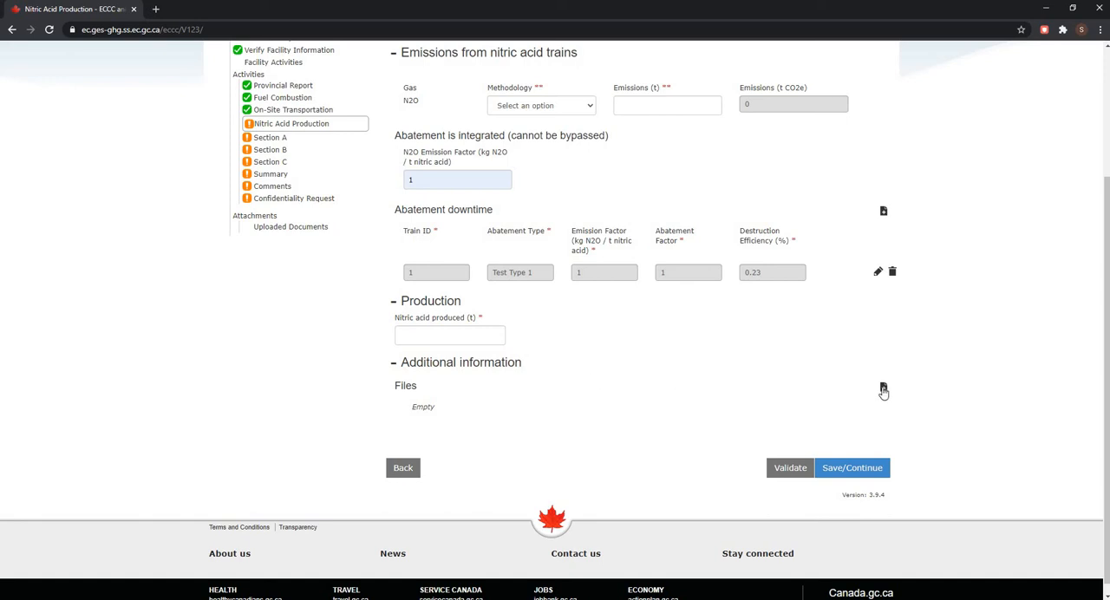
{"action": "left_click", "coordinate": [883, 389]}
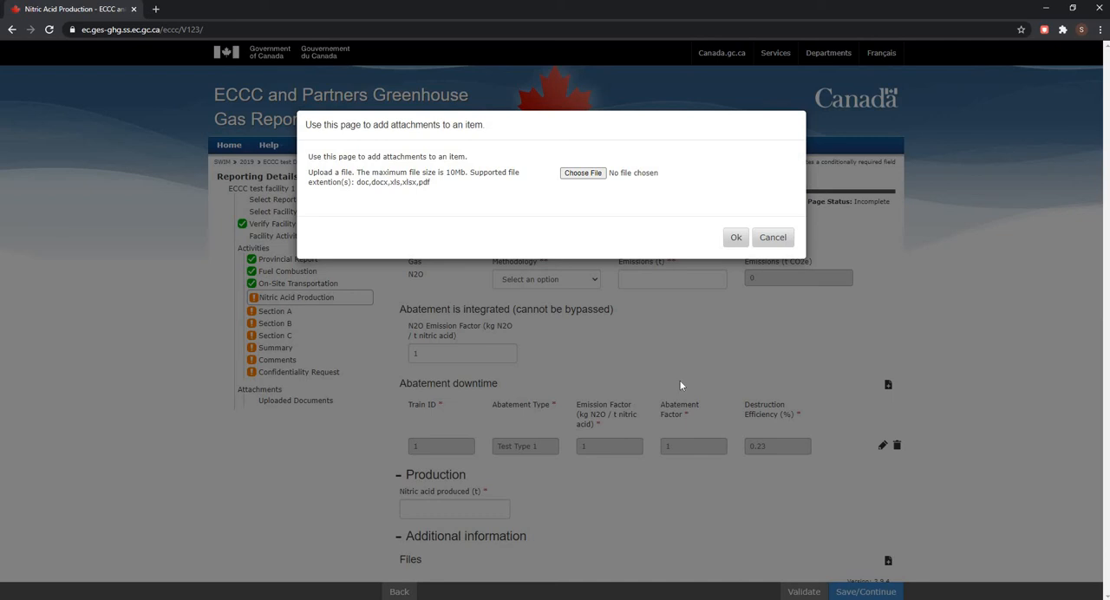
{"action": "left_click", "coordinate": [778, 237]}
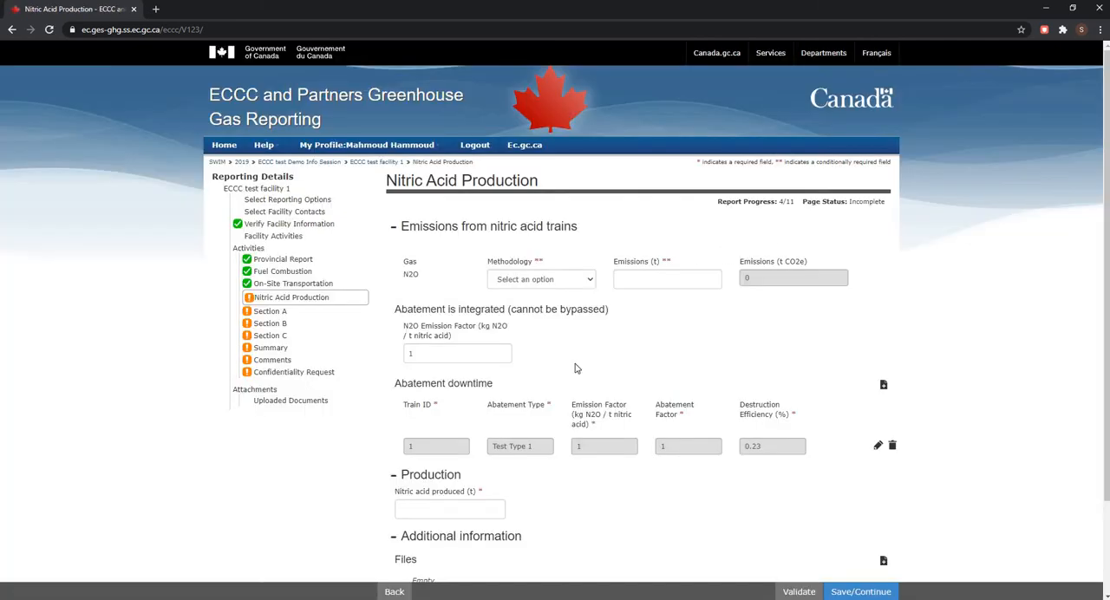
- Set the N2O methodology for the nitric acid trains to Eq 9-2 and the emissions to 1 t
{"action": "left_click", "coordinate": [533, 279]}
{"action": "left_click", "coordinate": [533, 317]}
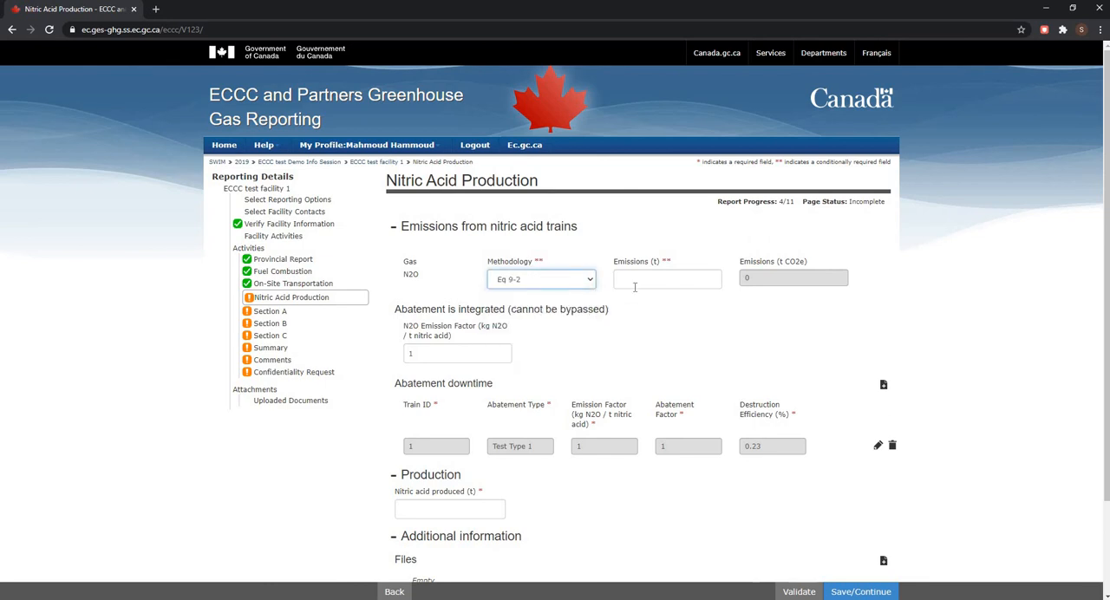
{"action": "left_click", "coordinate": [643, 285]}
{"action": "type", "text": "1"}
- Set the nitric acid produced to 1 t and validate the Nitric Acid Production page
{"action": "scroll", "coordinate": [437, 352], "scroll_direction": "down", "scroll_amount": 2}
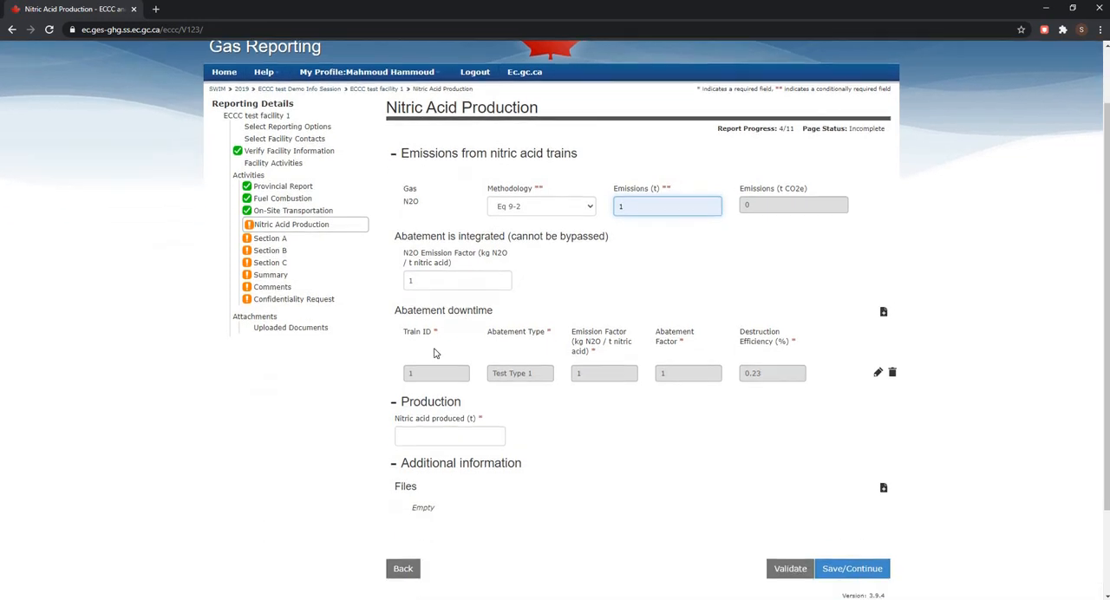
{"action": "left_click", "coordinate": [436, 392]}
{"action": "type", "text": "1"}
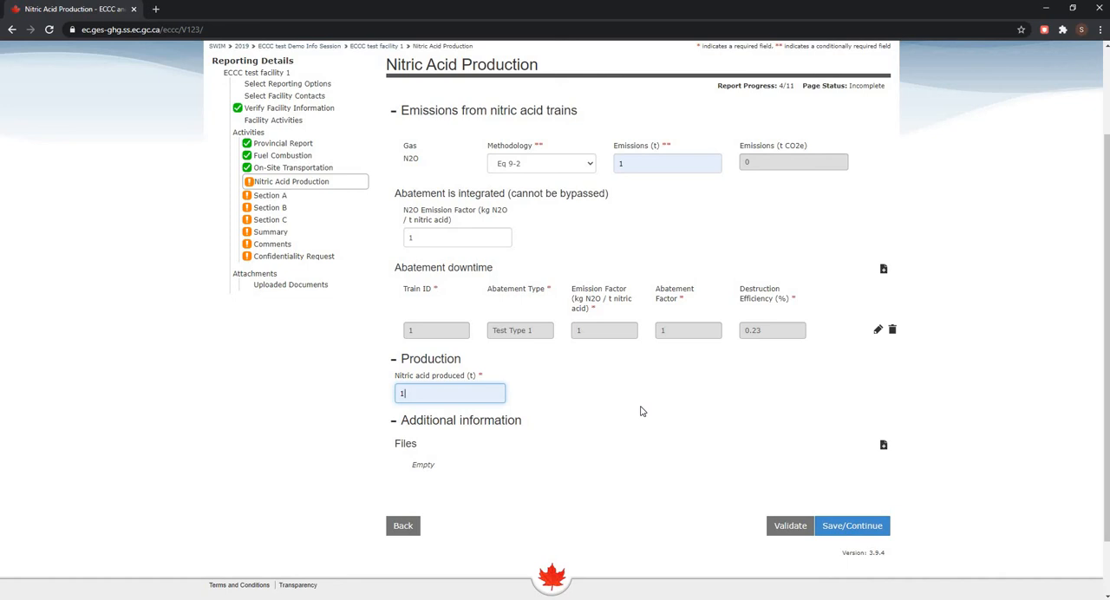
{"action": "left_click", "coordinate": [789, 529]}
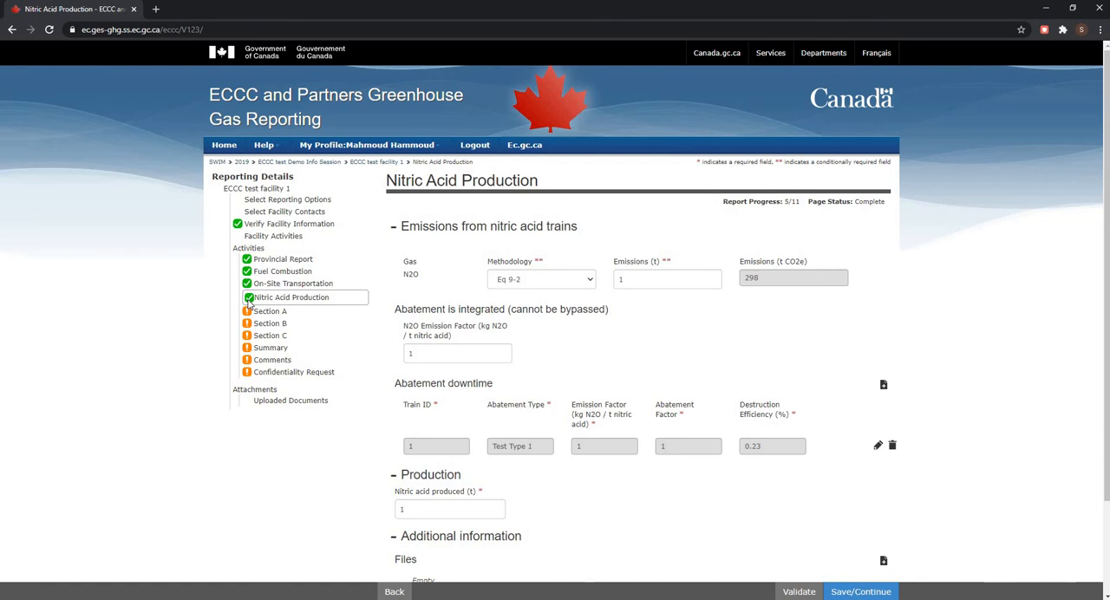
- Save the page to continue to Section A, and load the activity emissions into Sections A, B and C, replacing existing data
{"action": "scroll", "coordinate": [668, 575], "scroll_direction": "down", "scroll_amount": 2}
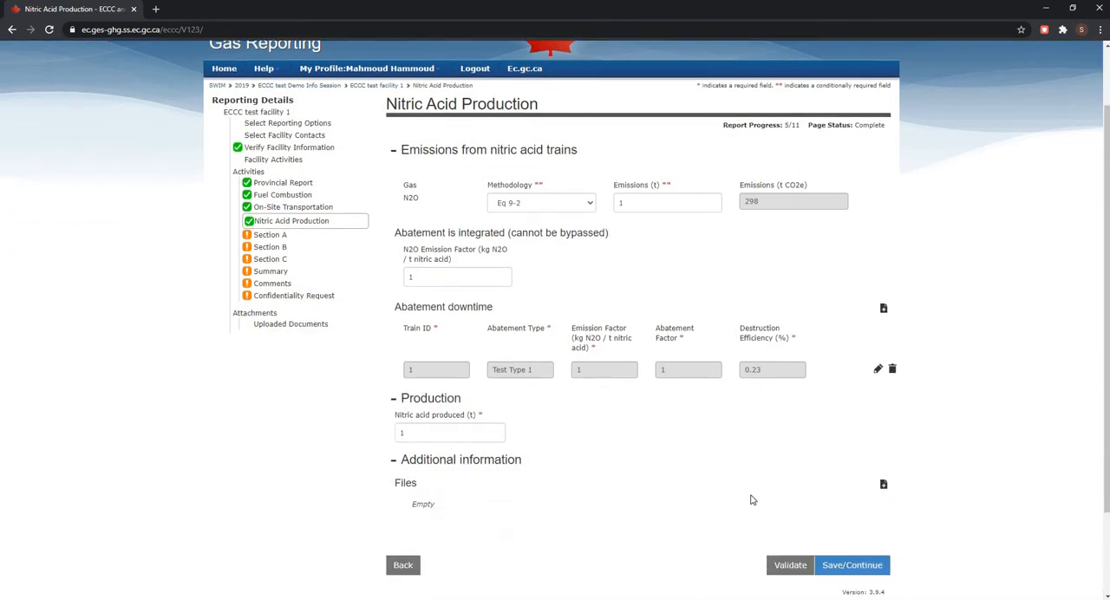
{"action": "left_click", "coordinate": [843, 475]}
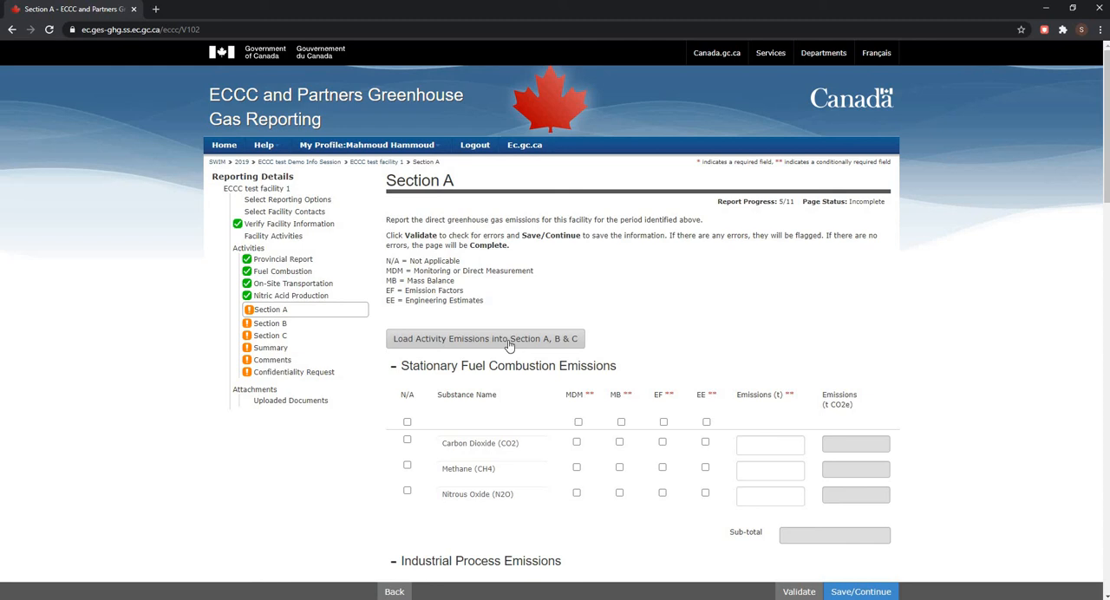
{"action": "left_click", "coordinate": [502, 344]}
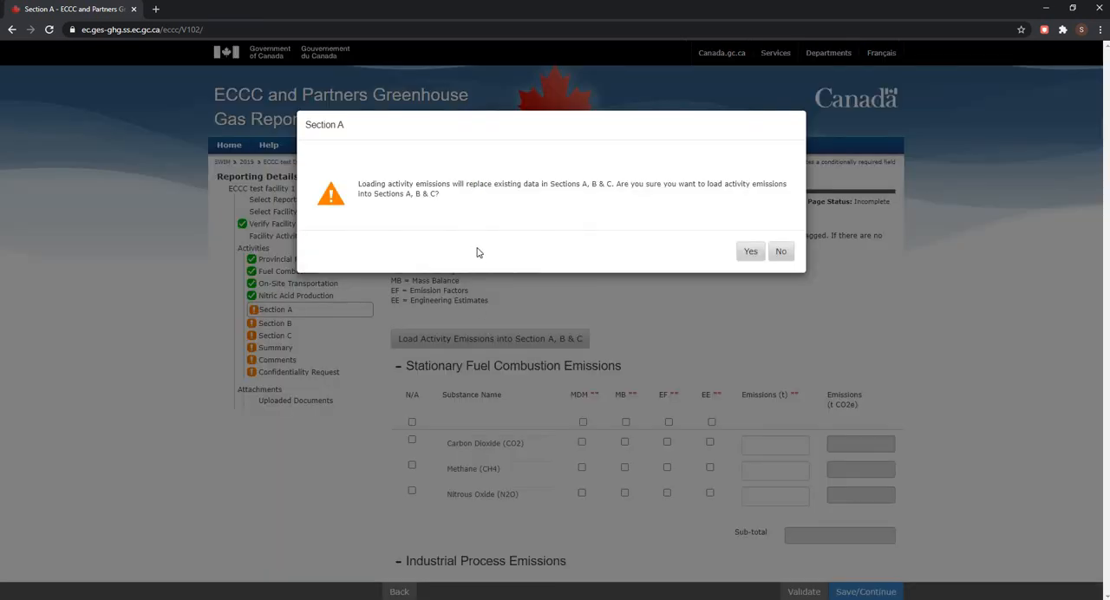
{"action": "left_click", "coordinate": [750, 252]}
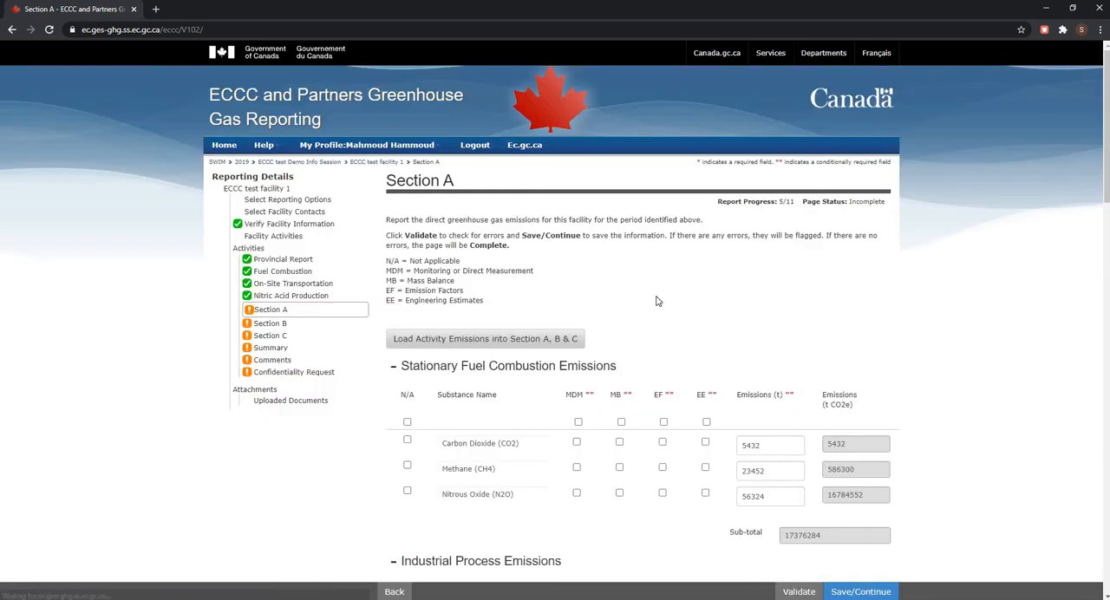